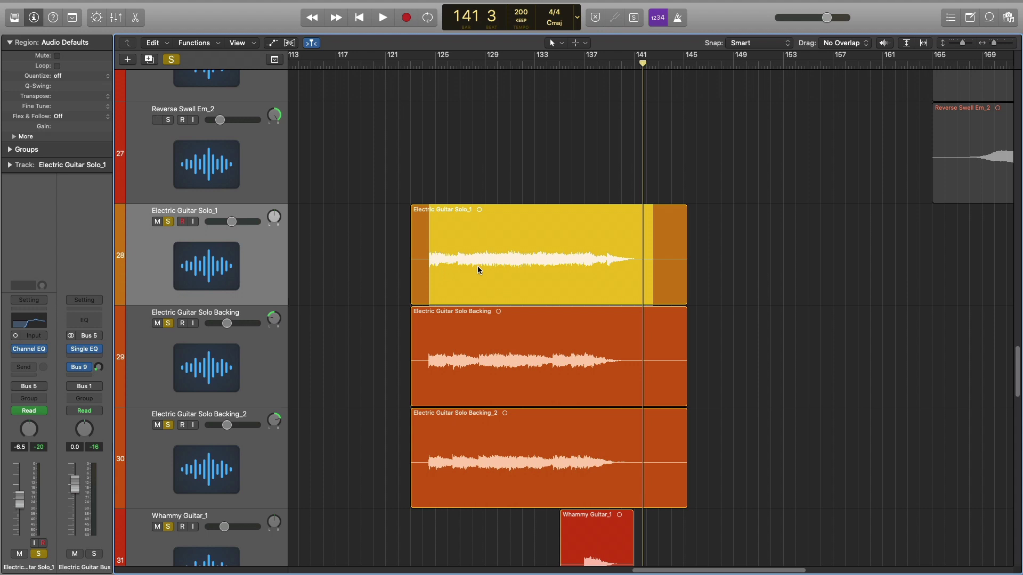
Show the track automation, look at the volume curve on Electric Guitar Solo_1, and hide the automation again
key(a)
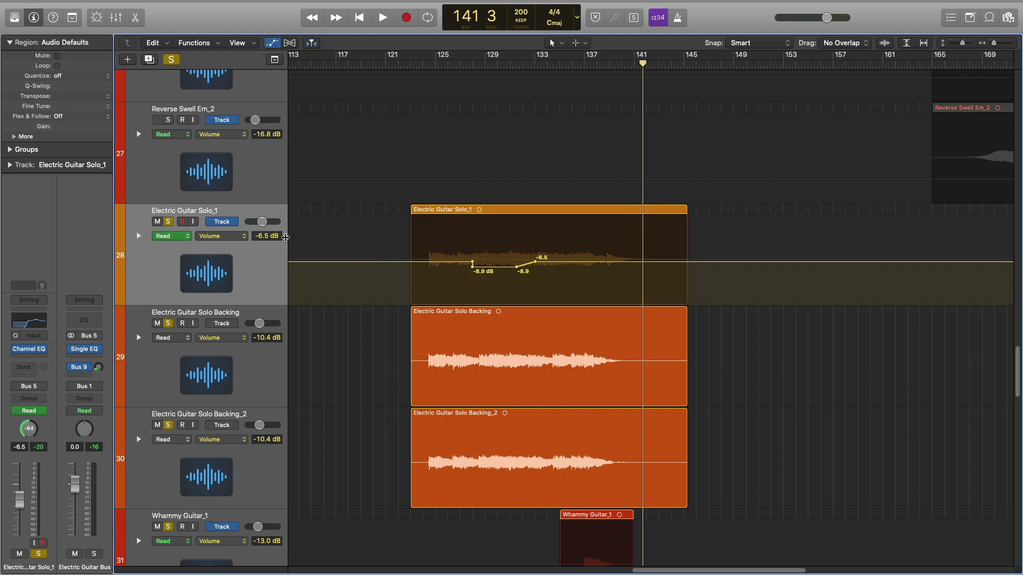
click(223, 236)
click(369, 255)
key(a)
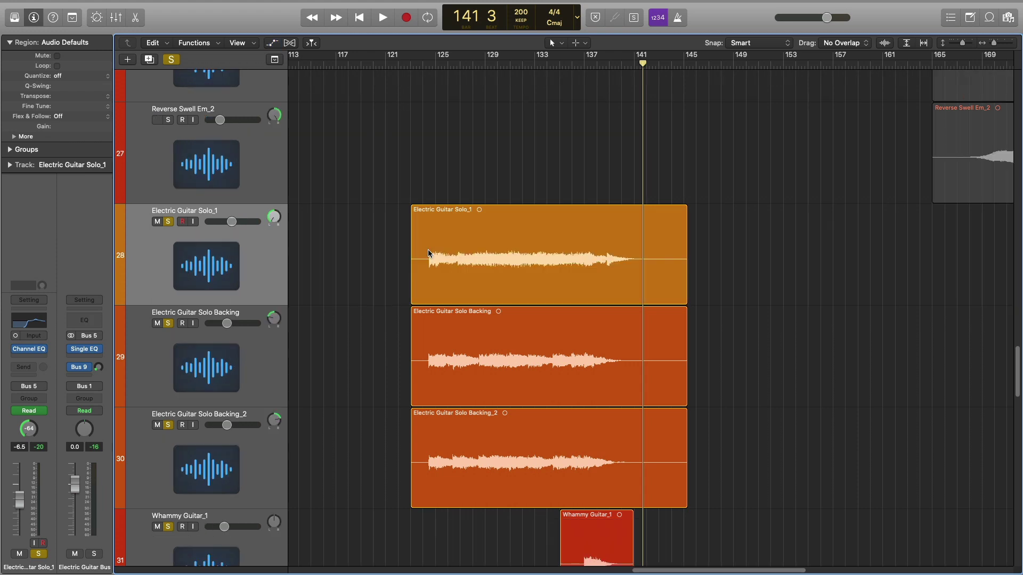
Marquee-select the audible part of the Electric Guitar Solo_1 region, from 124 3 to about bar 141, and play the selection
super+click(429, 250)
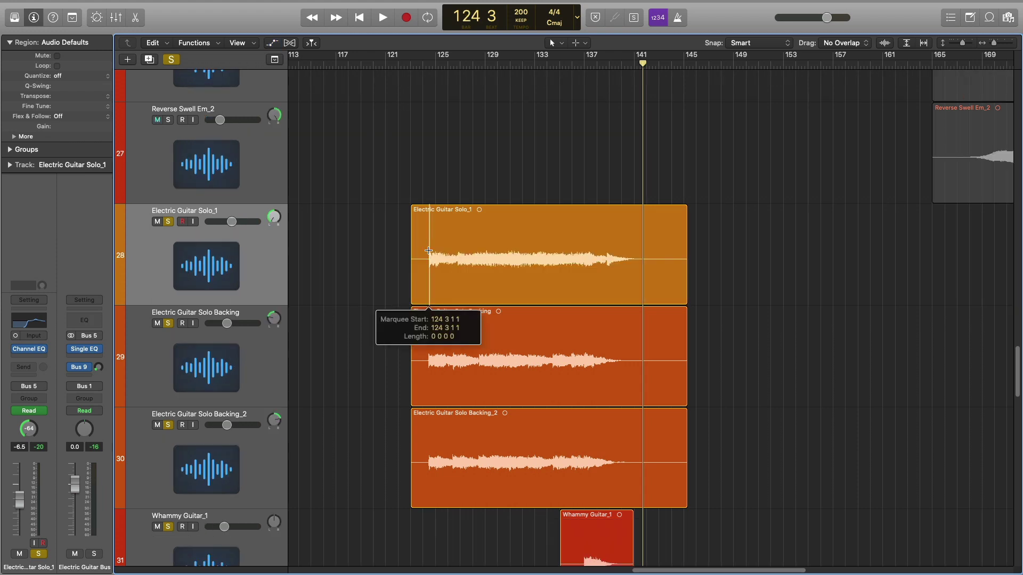
drag(429, 250, 635, 255)
scroll(491, 355, right, 1)
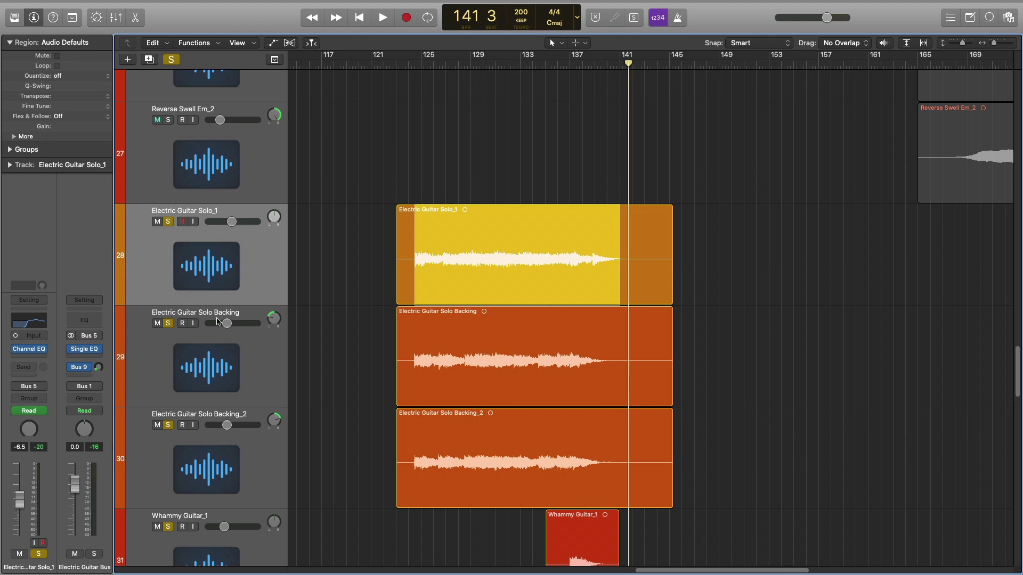
key(space)
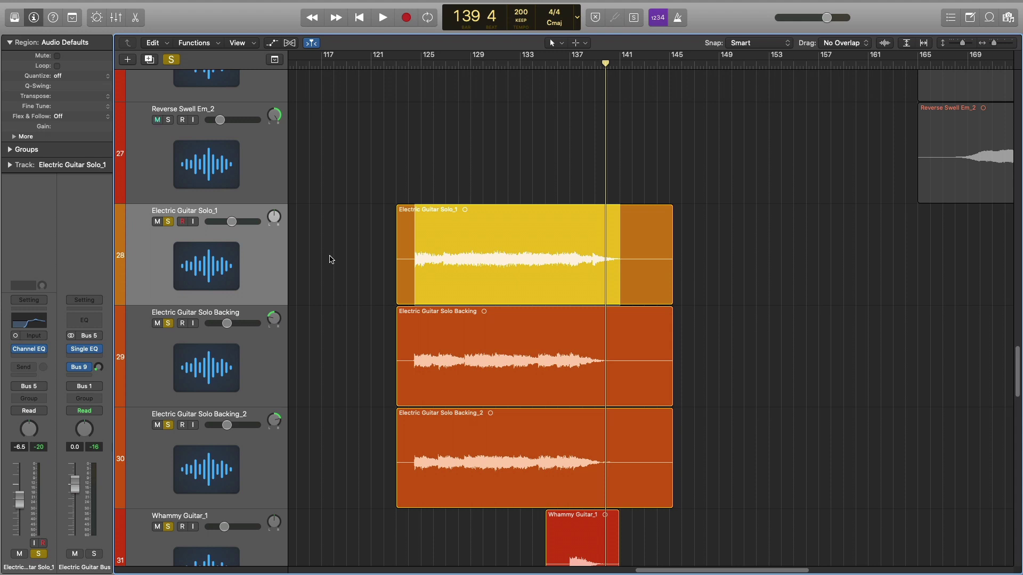
Show automation, turn on Read mode for Electric Guitar Solo_1, and play the selected solo passage with its volume automation
key(a)
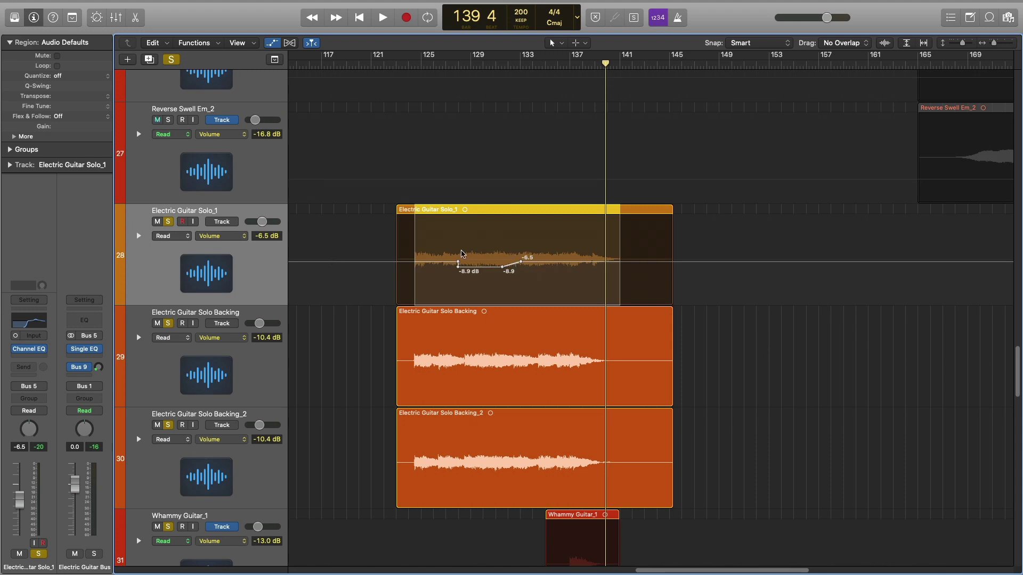
click(158, 236)
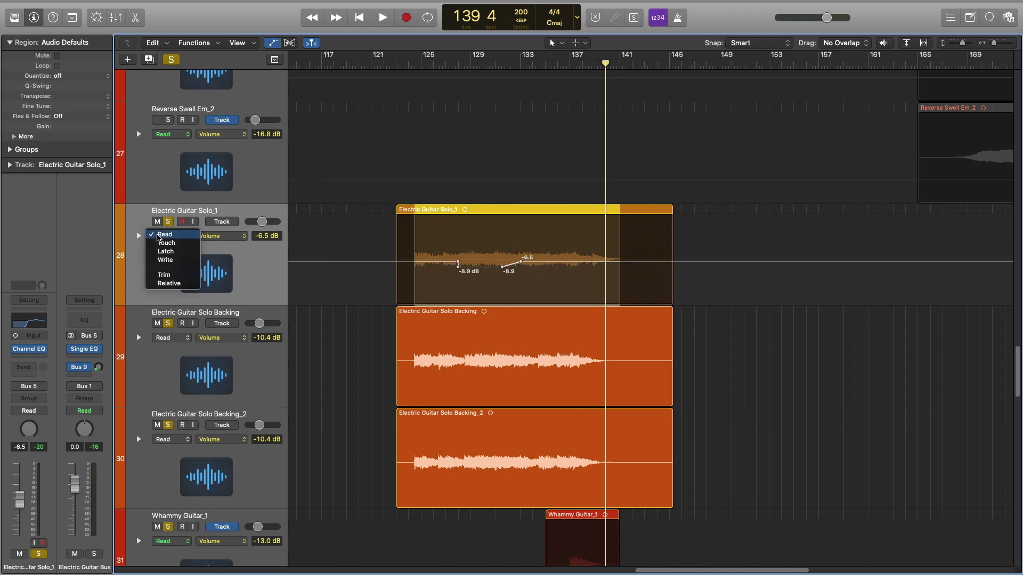
click(163, 235)
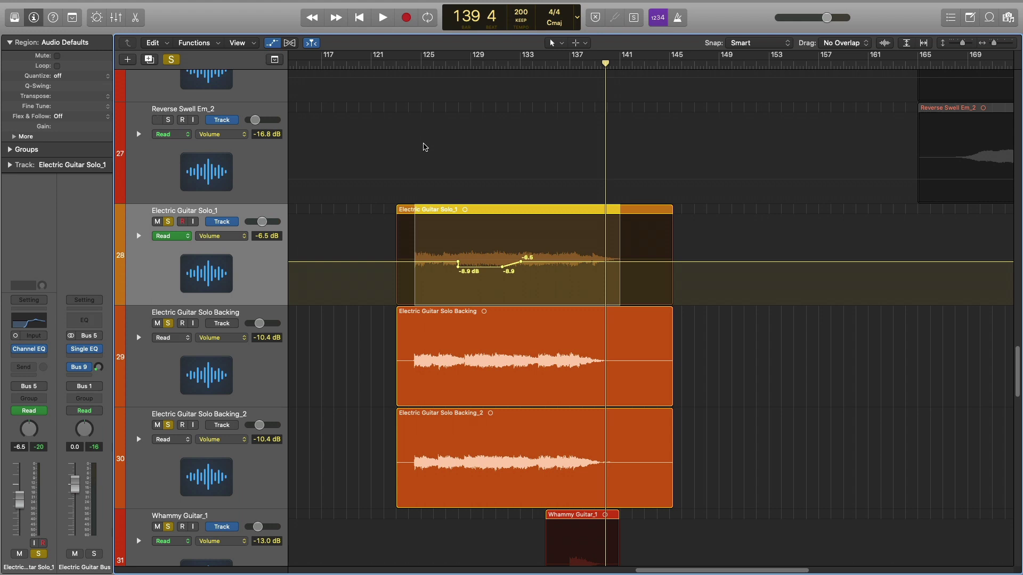
key(space)
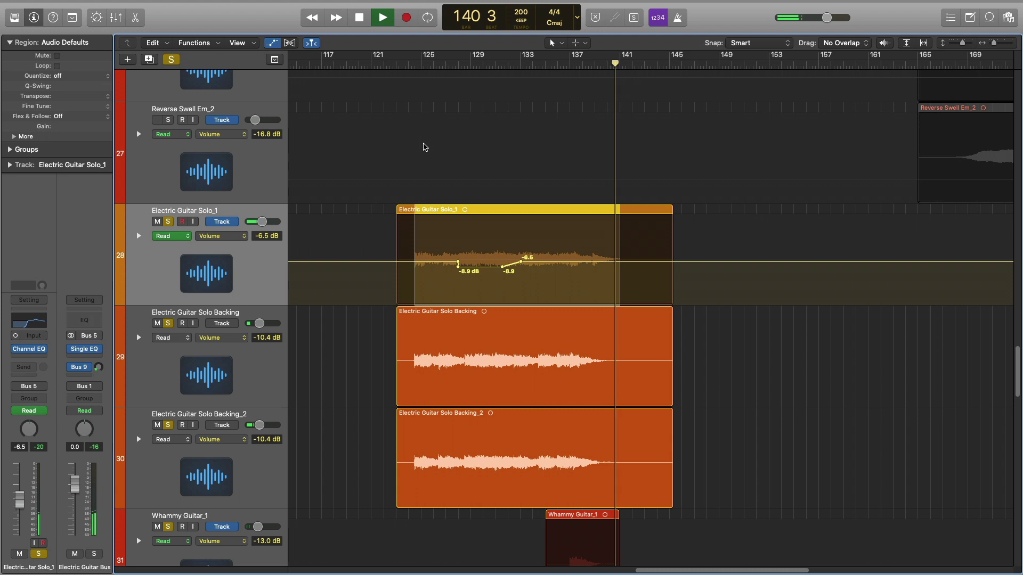
key(space)
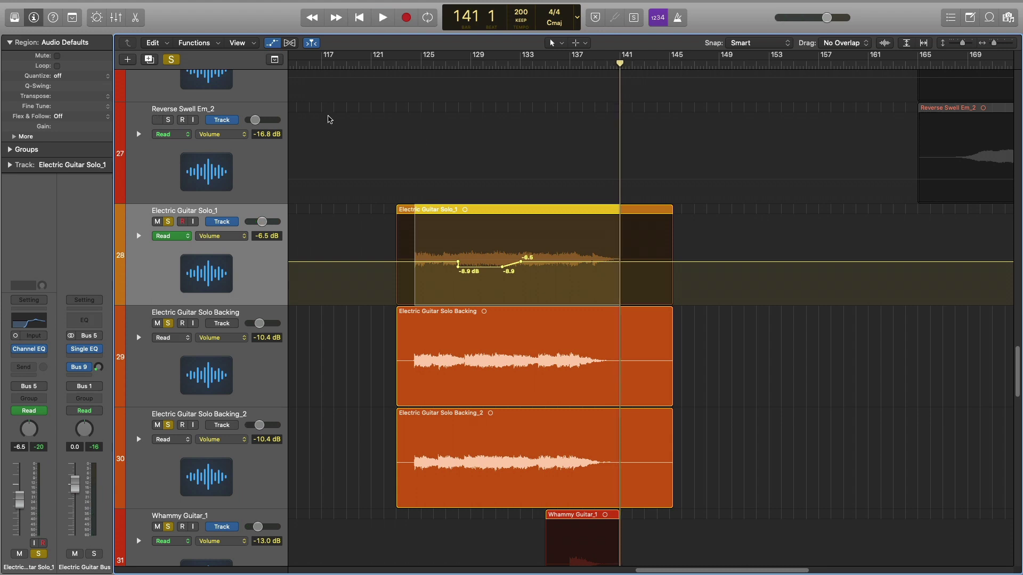
Turn off solo on all tracks and play the selected guitar solo passage in the full mix
click(171, 61)
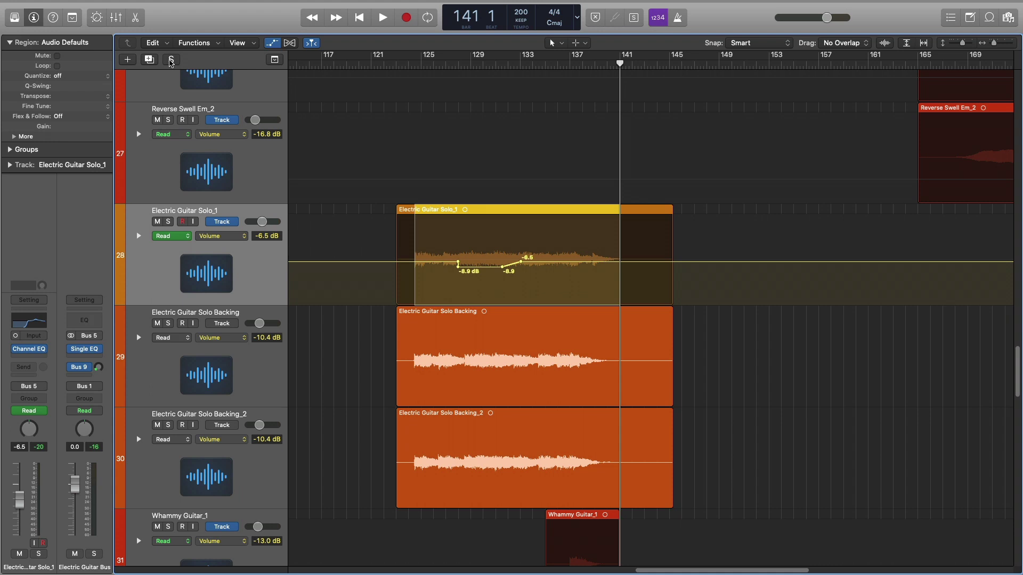
key(space)
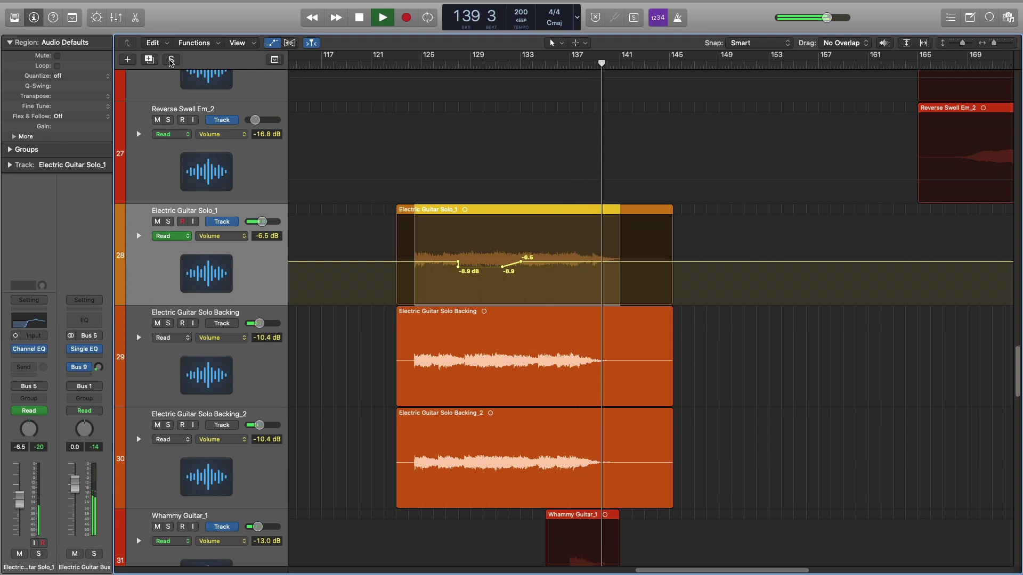
key(space)
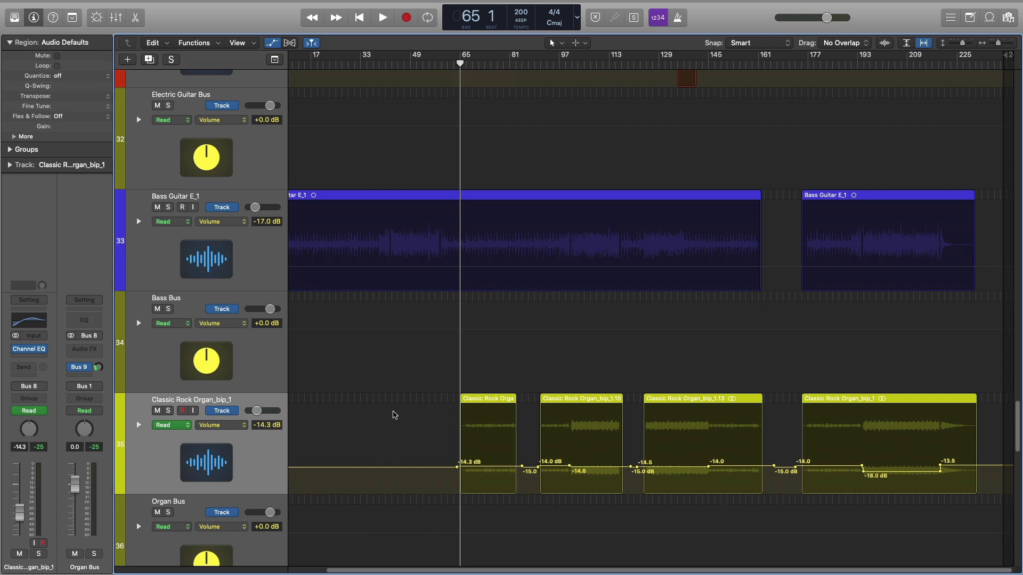
Solo the Classic Rock Organ_bip_1 track and play its first region from bar 66
click(168, 411)
click(463, 63)
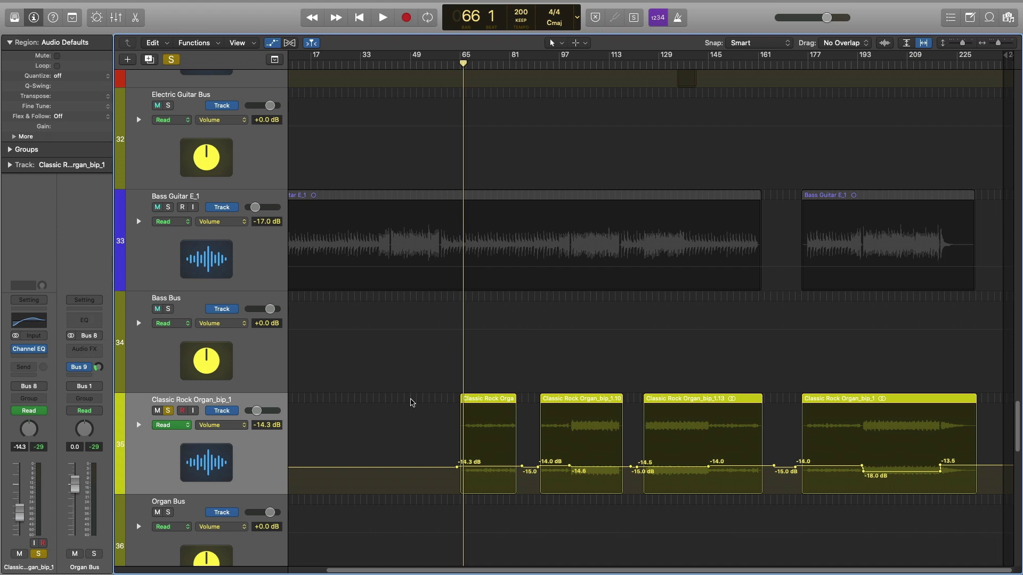
key(space)
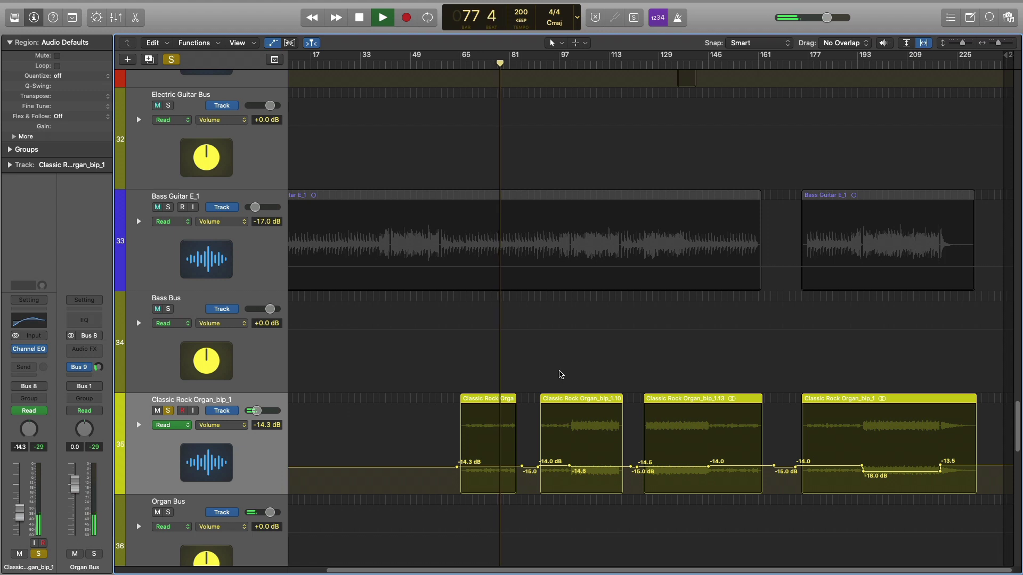
key(space)
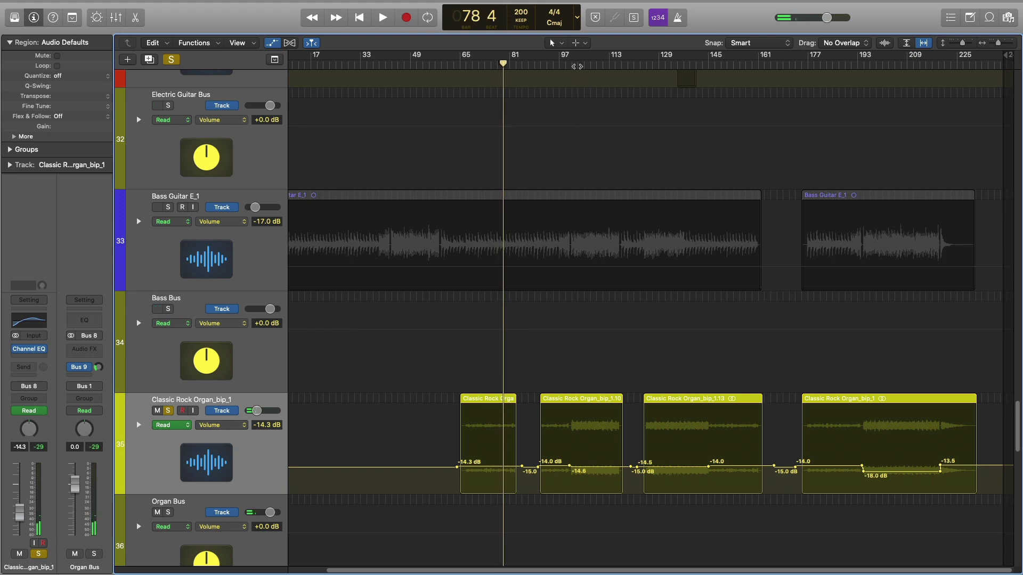
Play the soloed organ's second region from bar 101 to hear its volume automation
click(578, 65)
click(571, 65)
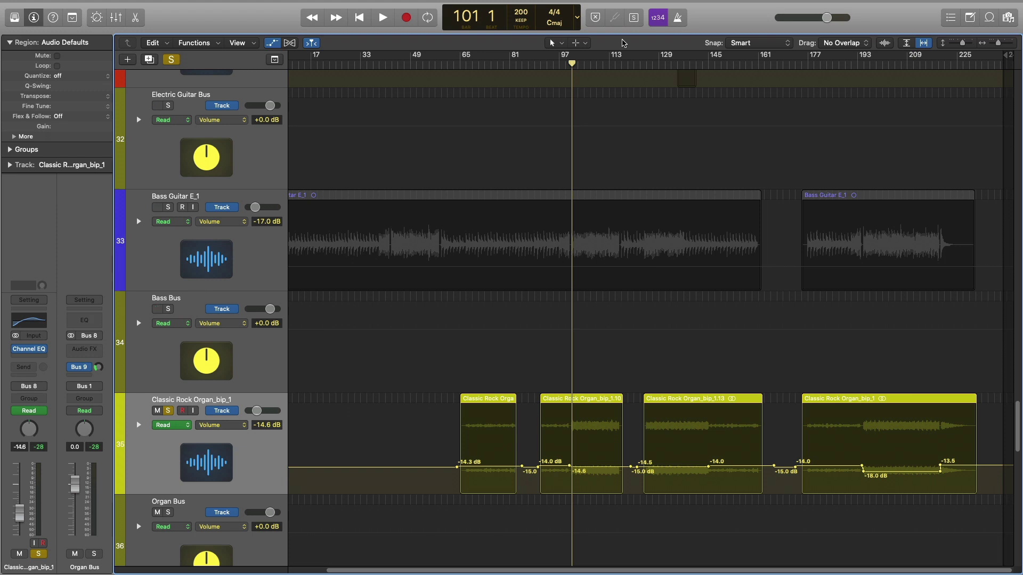
key(space)
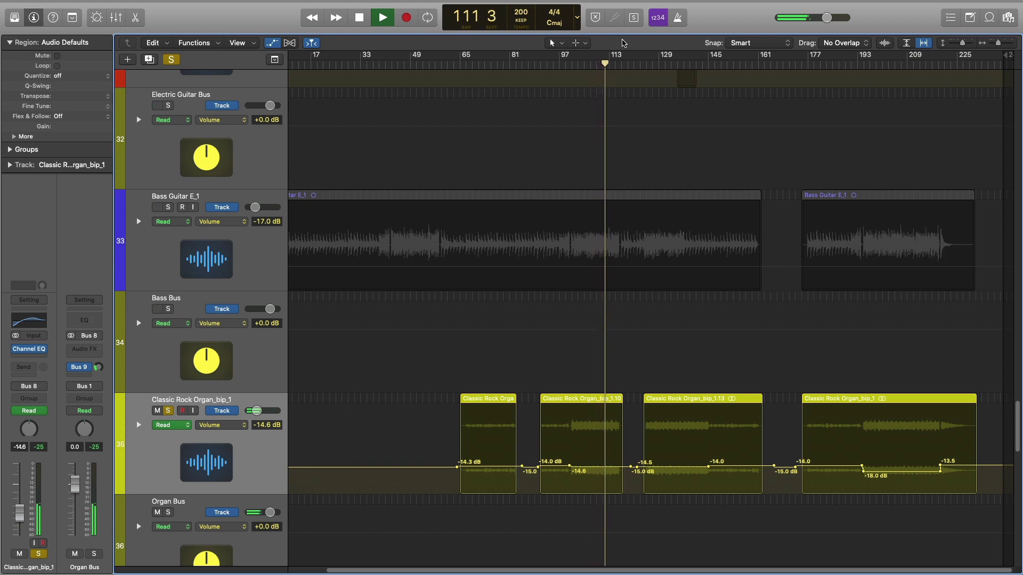
key(space)
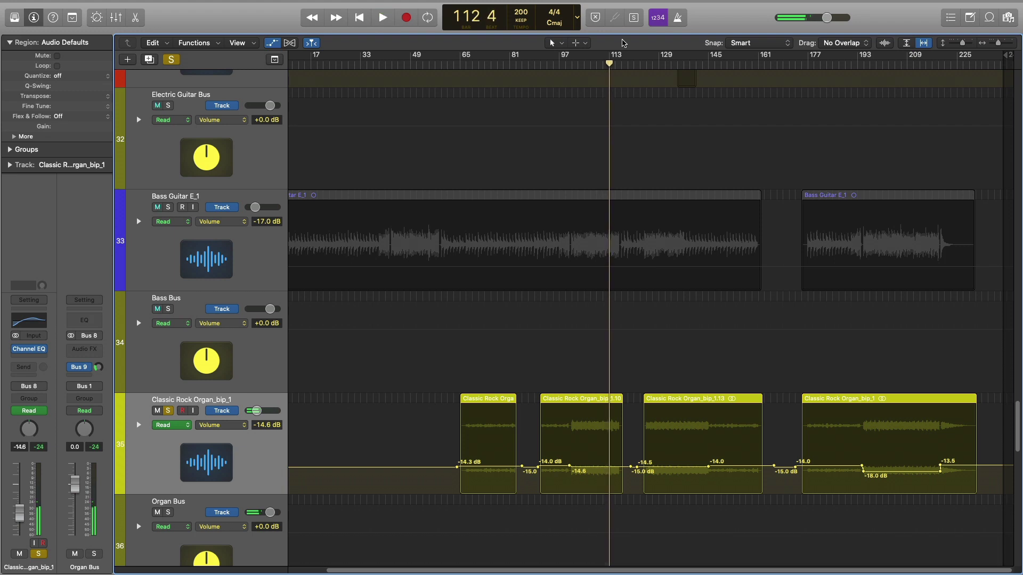
click(557, 62)
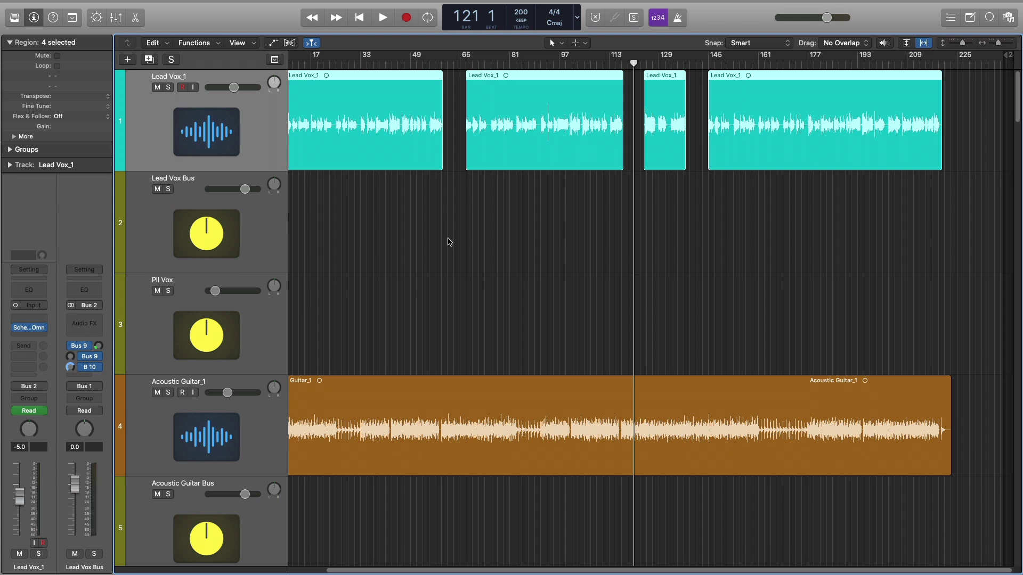
Play the full mix from bar 121 through the short third Lead Vox_1 region
key(space)
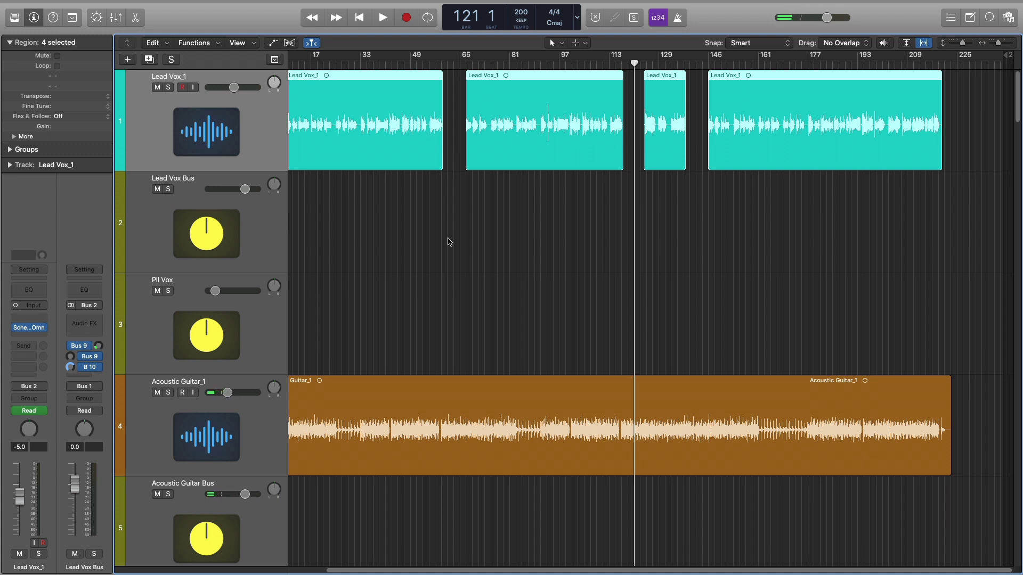
key(space)
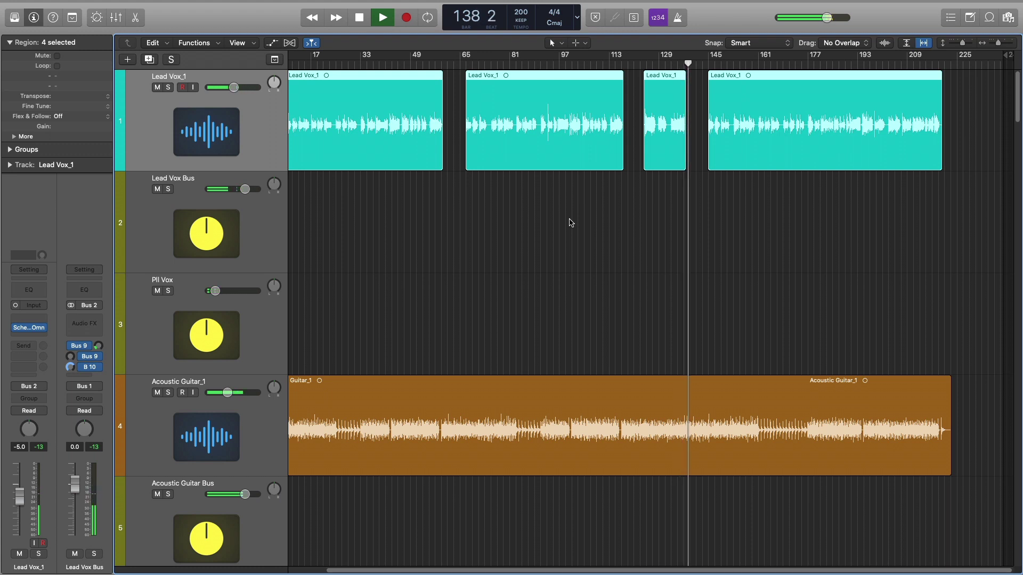
key(space)
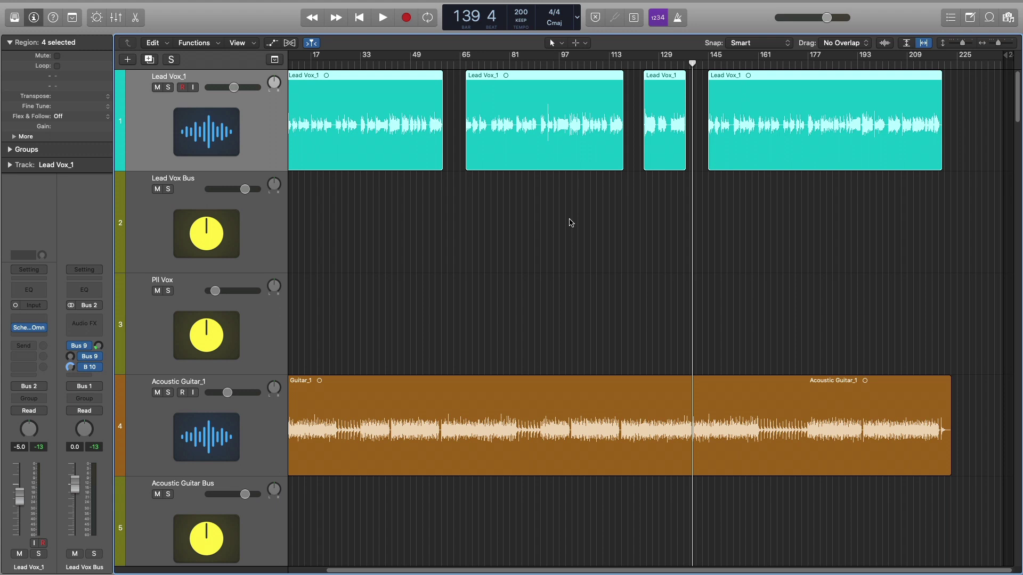
Show automation, turn on Read mode for Lead Vox_1, and play the third vocal region with its volume automation
key(a)
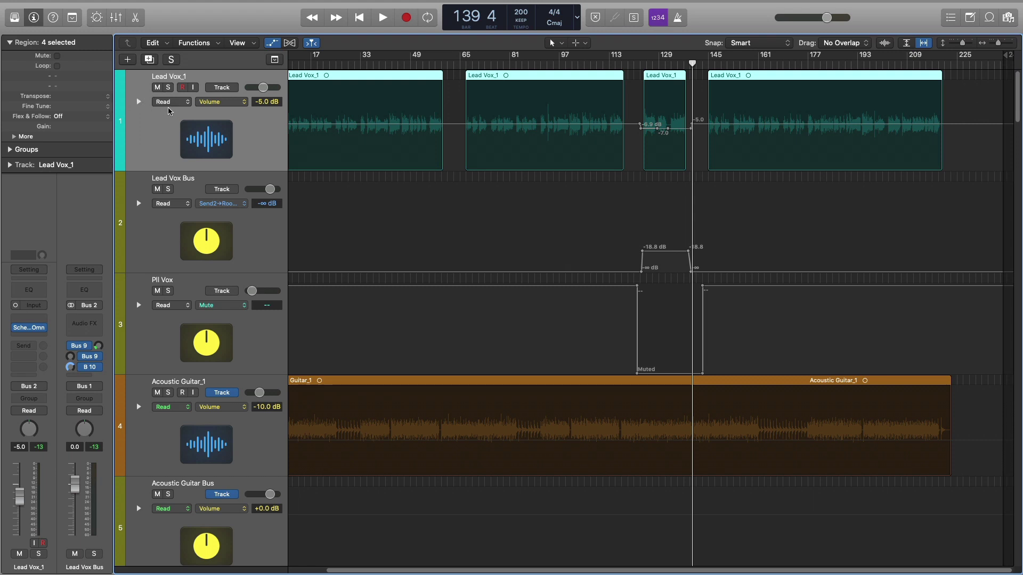
click(16, 410)
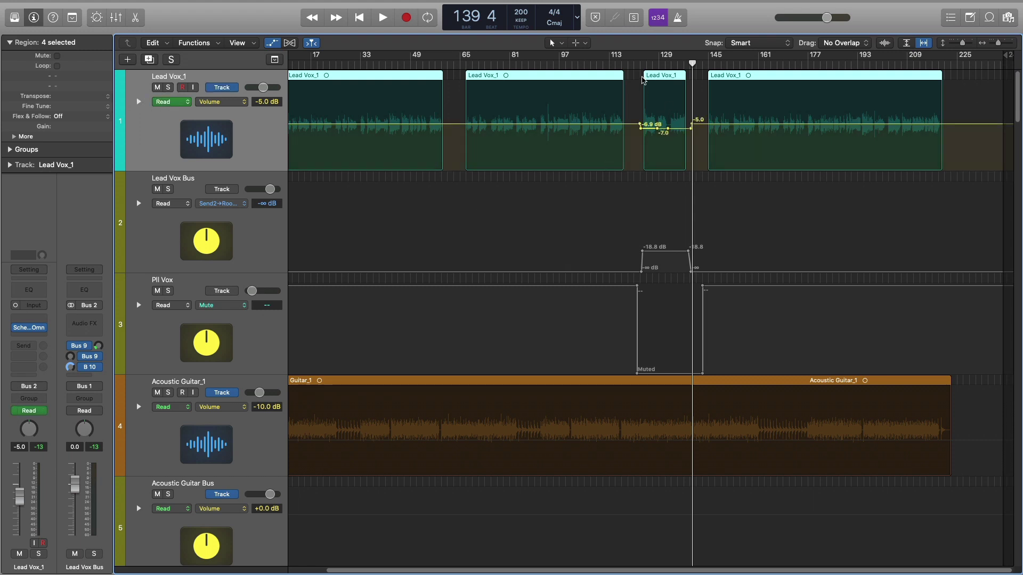
click(640, 63)
key(space)
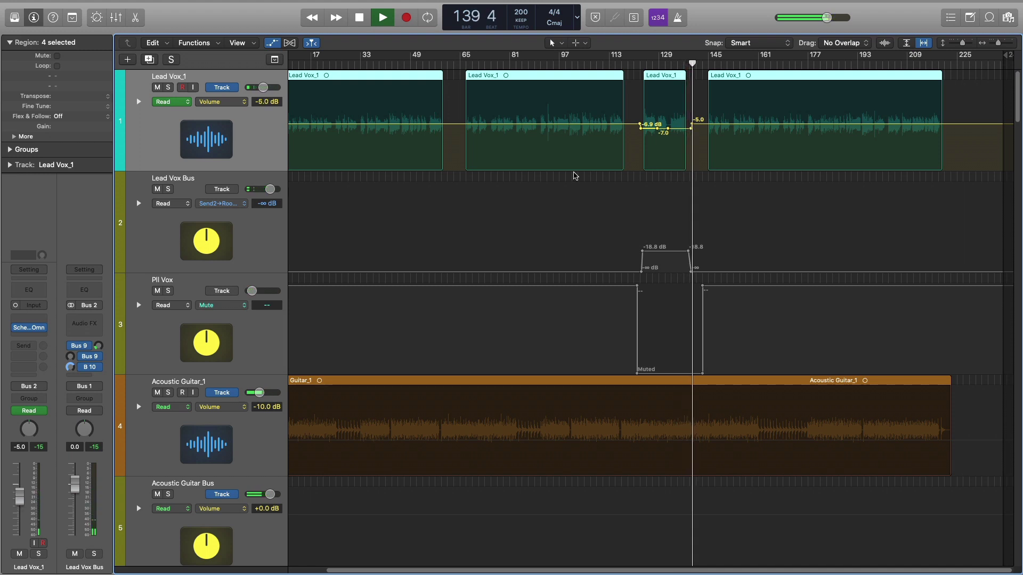
key(space)
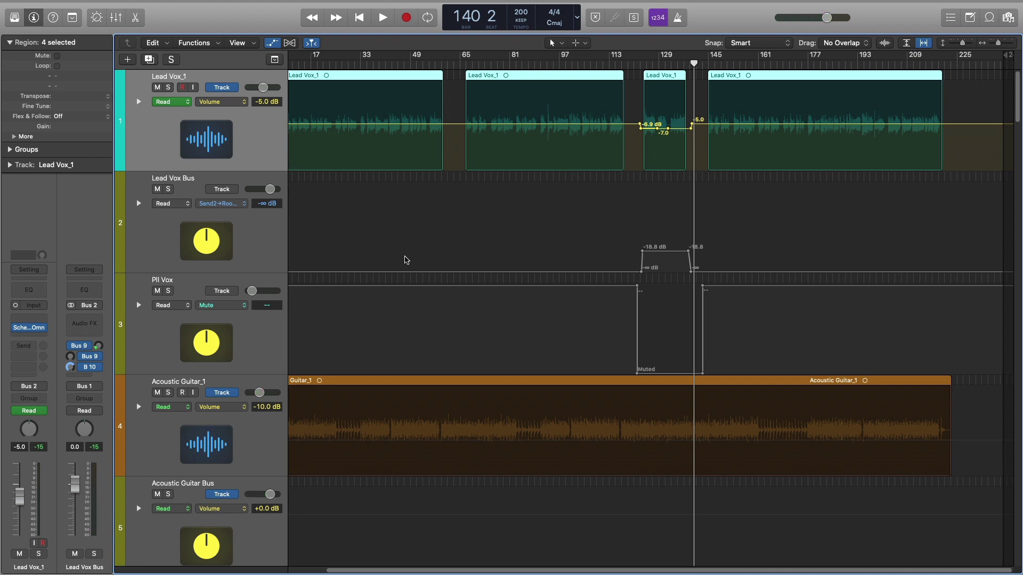
Turn on Read automation for the Pll Vox track and check that Mute is its automated parameter
click(261, 325)
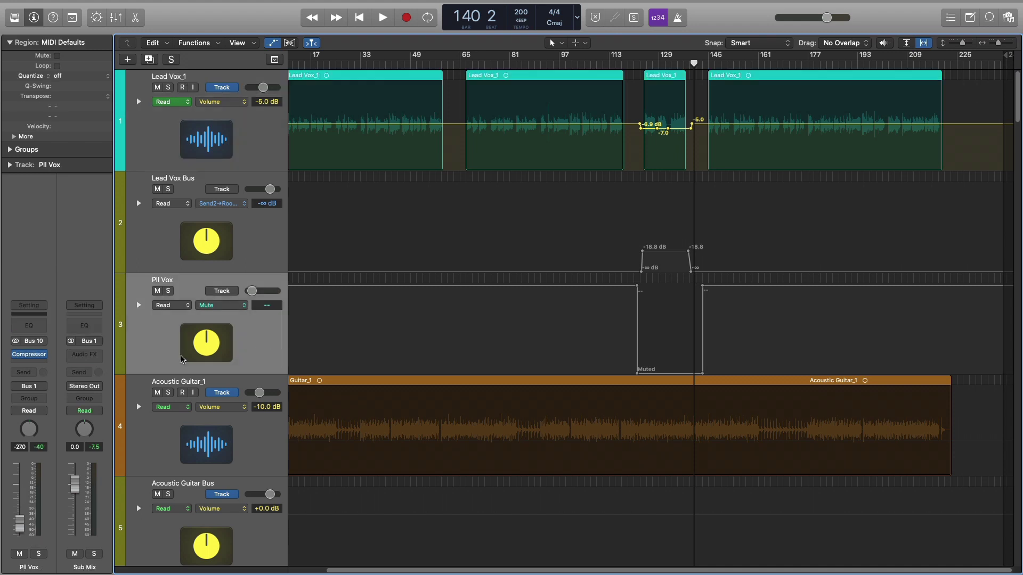
click(19, 413)
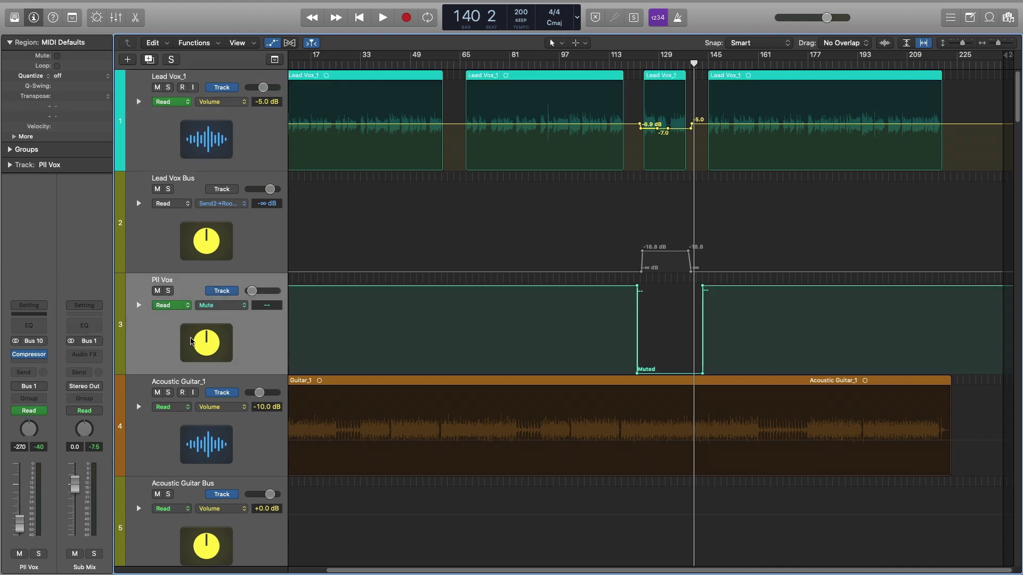
click(242, 306)
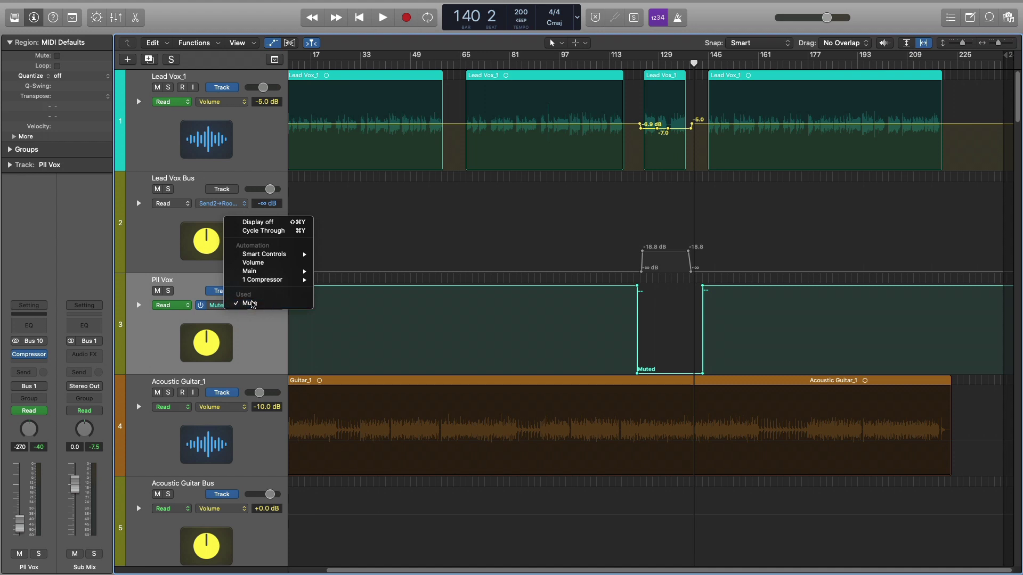
click(262, 337)
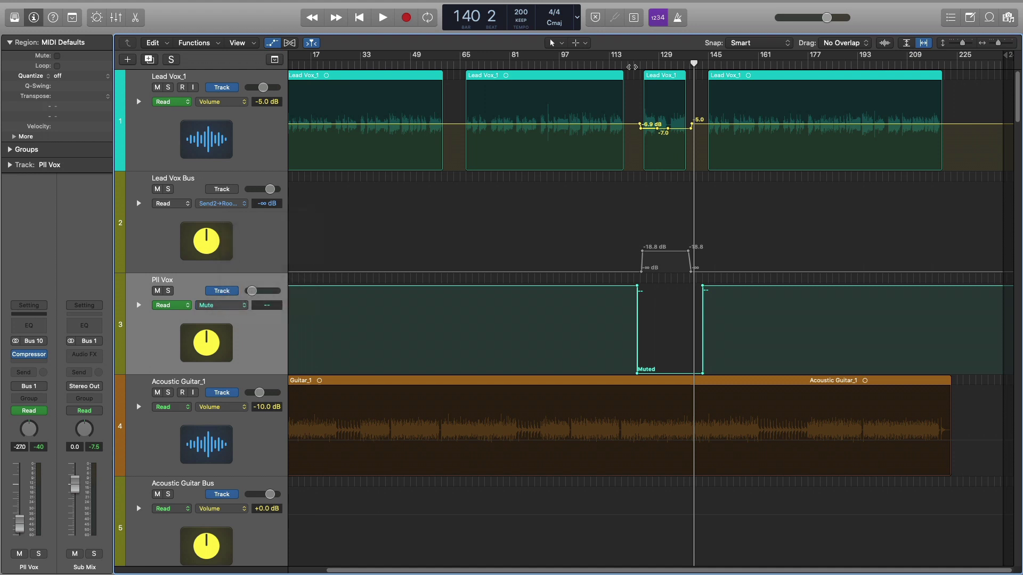
Play the third vocal region from bar 123 to hear it with the Pll Vox mute automation
click(631, 65)
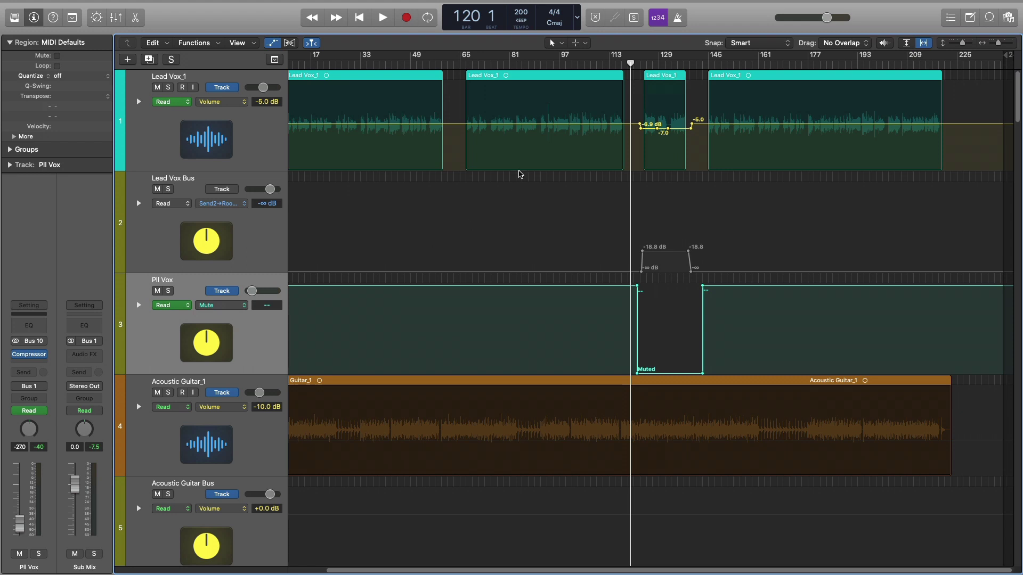
drag(636, 64, 639, 65)
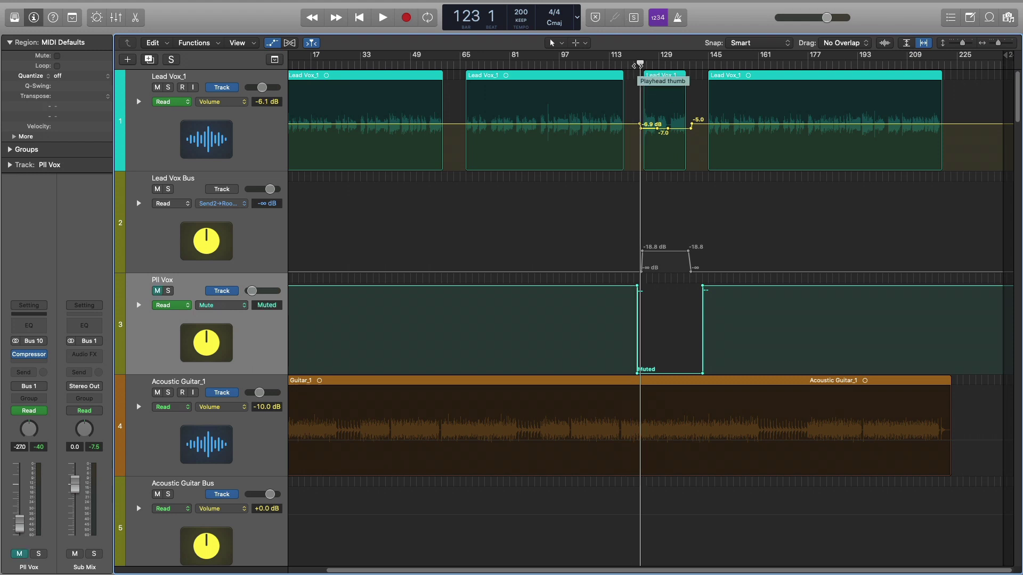
key(space)
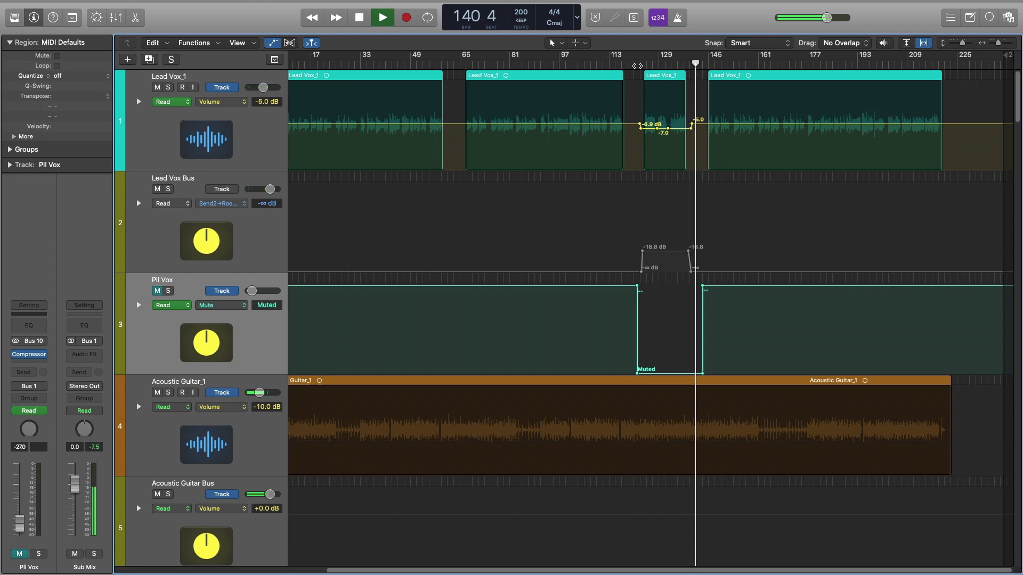
key(space)
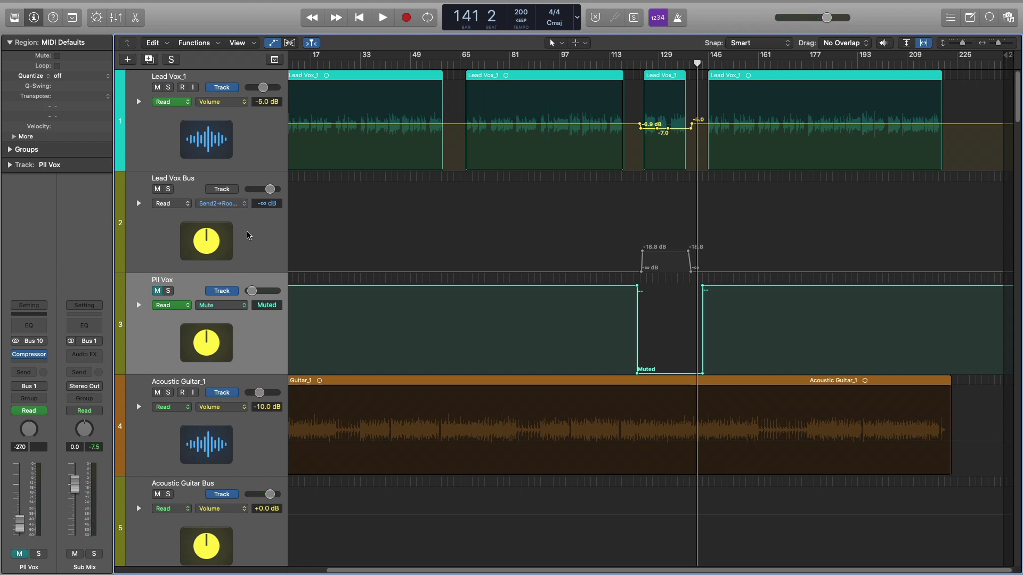
Turn on Read automation for Lead Vox Bus with the playhead at bar 123, and show the Room Verb channel fed by its Bus 9 send
click(248, 234)
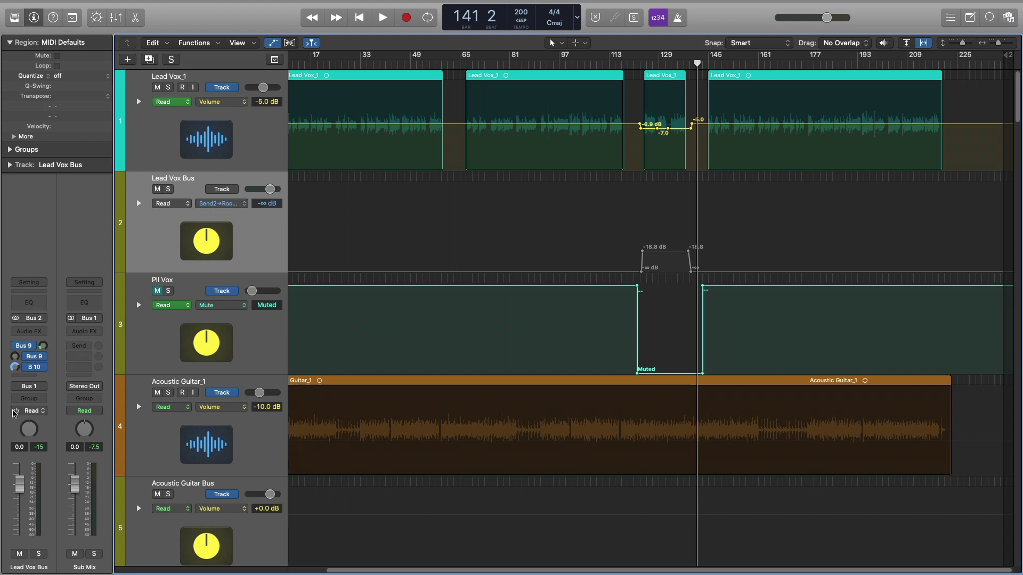
click(639, 68)
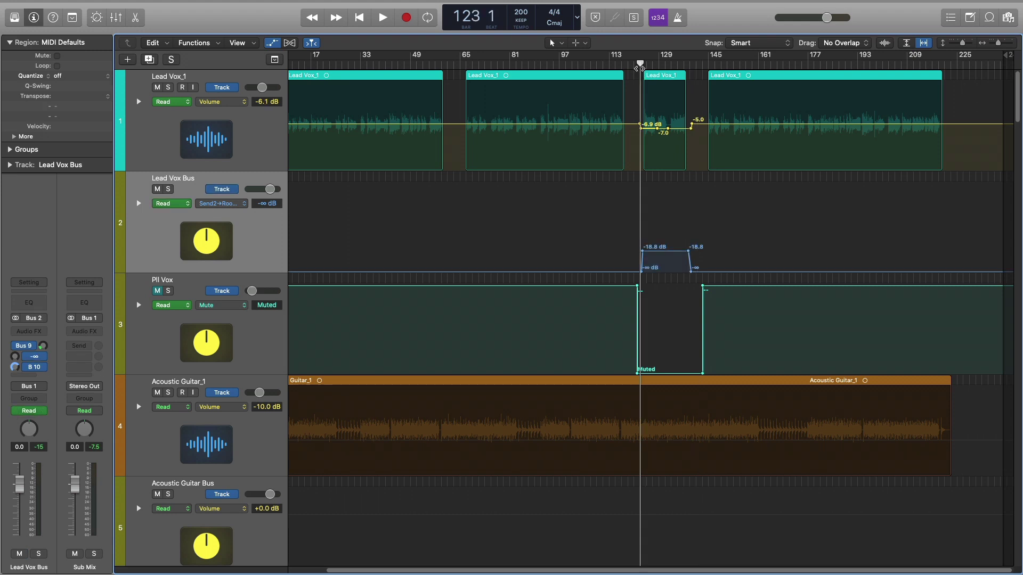
click(24, 346)
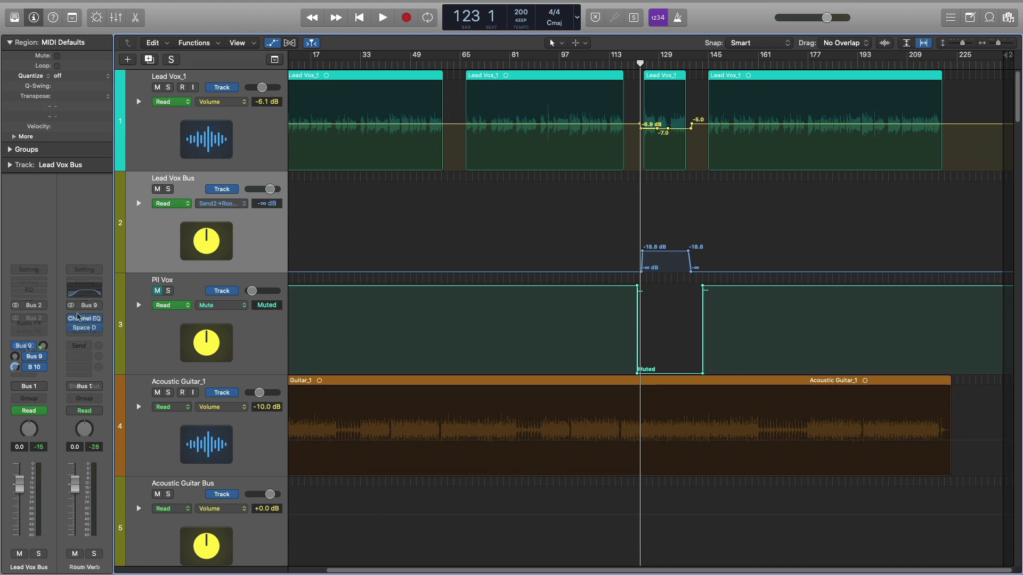